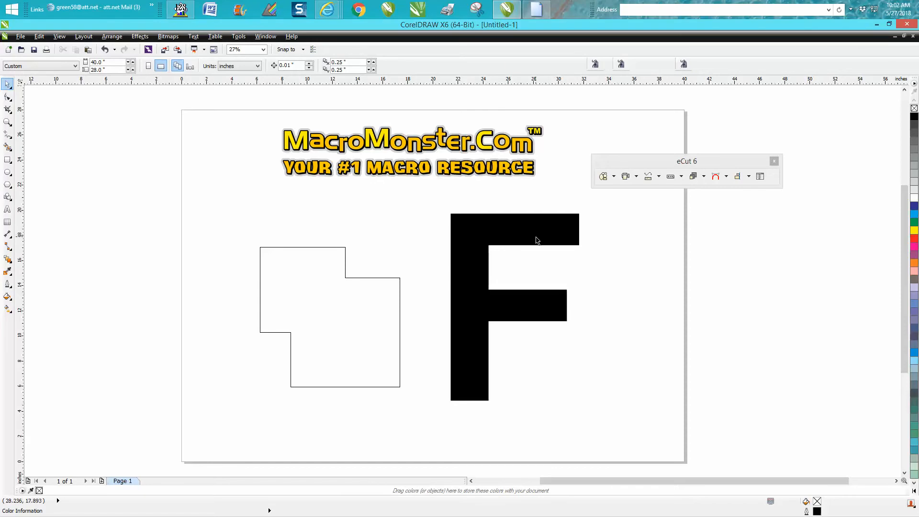
- Select the black letter F and show the eCut 6 tool list
click(501, 244)
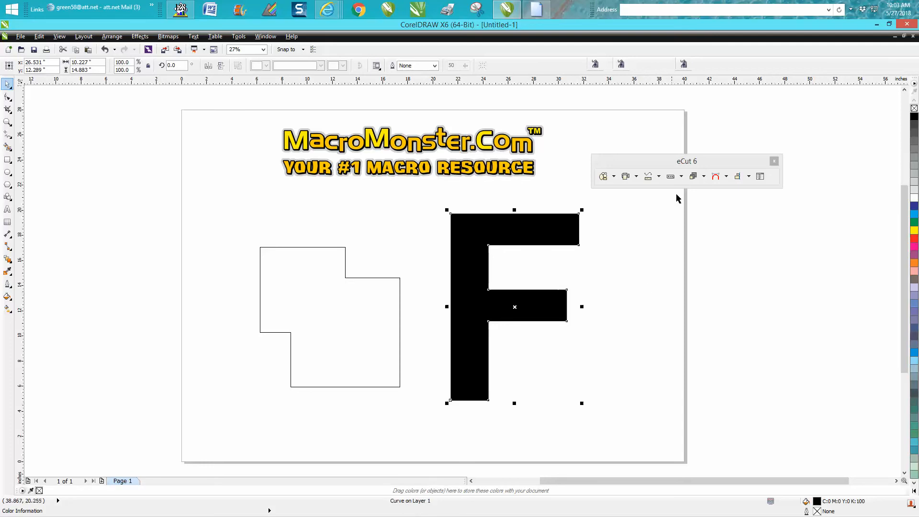
click(728, 179)
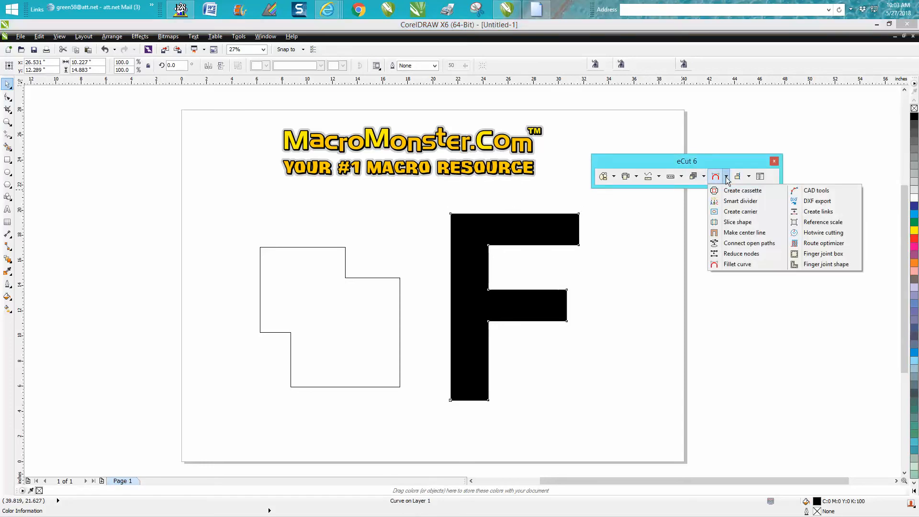
- Apply eCut Fillet curve with method Inside only and radius 0.5 inch to the F
click(736, 264)
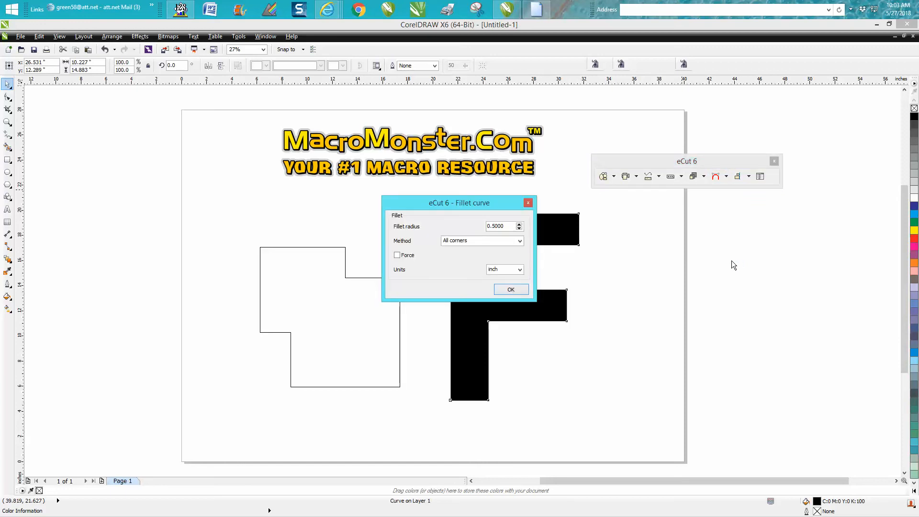
click(520, 243)
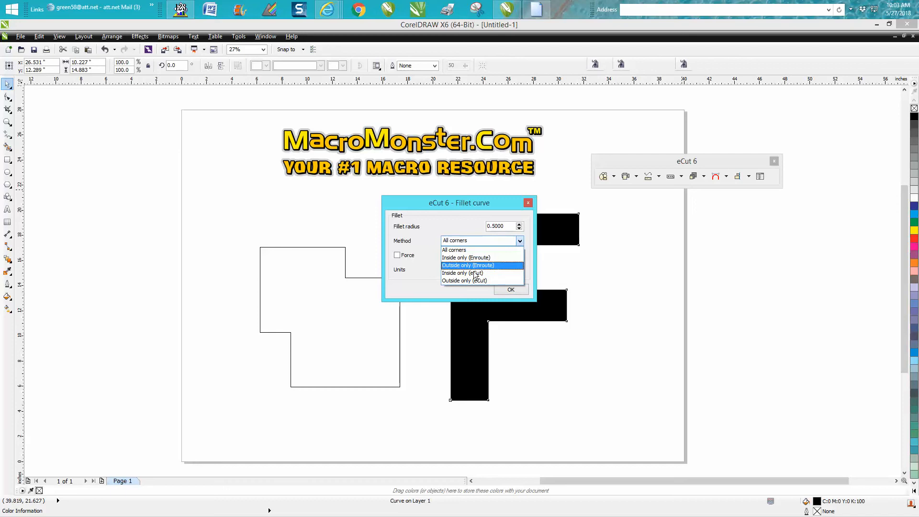
click(472, 275)
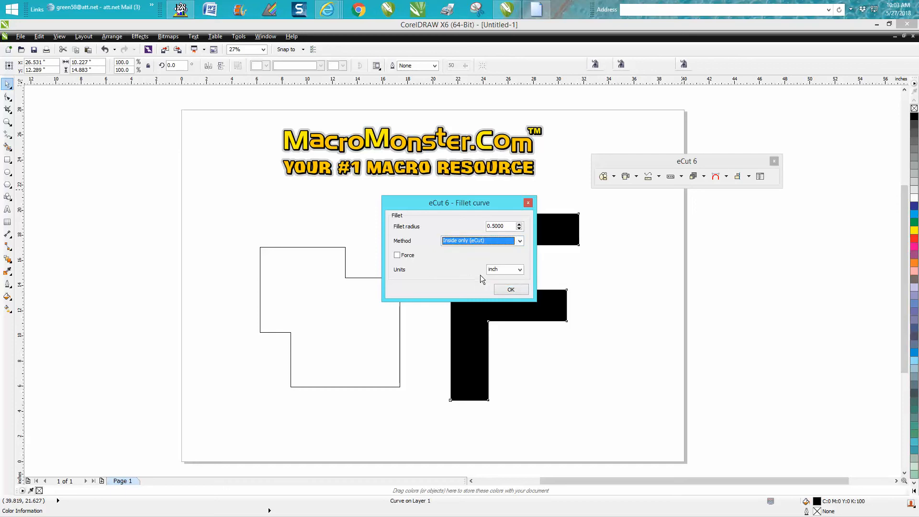
click(515, 292)
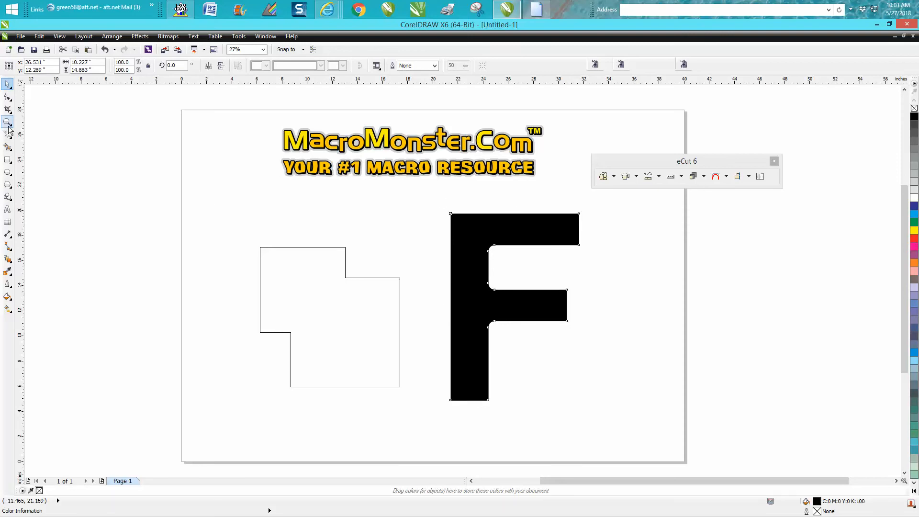
- Zoom in on the F, deselect it and undo the inside-corner rounding
key(z)
mouse_move(430, 203)
mouse_down()
mouse_move(602, 395)
mouse_move(696, 443)
mouse_up()
click(8, 86)
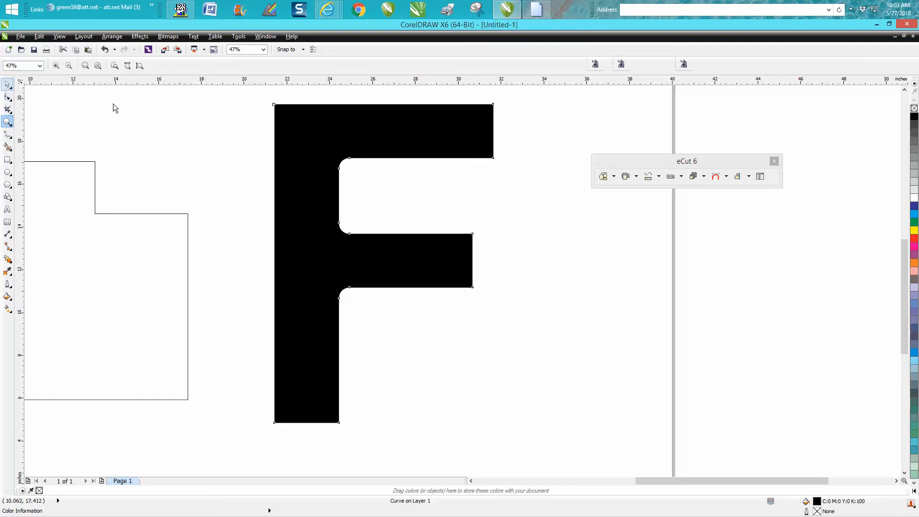
key(space)
click(184, 125)
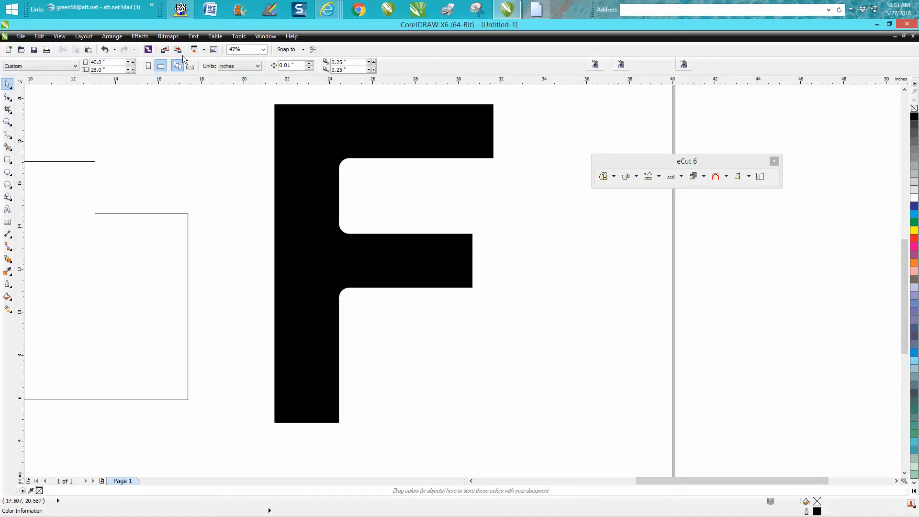
click(106, 49)
- Attempt an Outside only fillet with nothing selected and dismiss the selection error
click(727, 177)
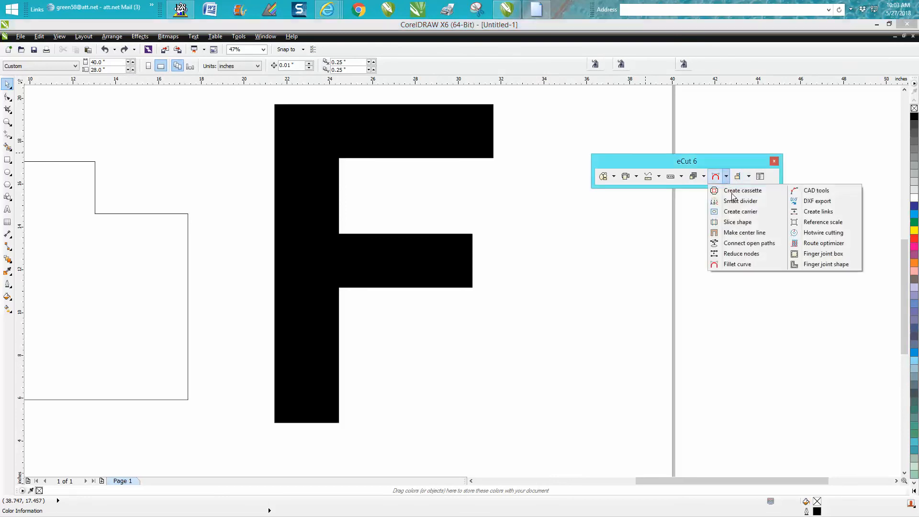
click(730, 266)
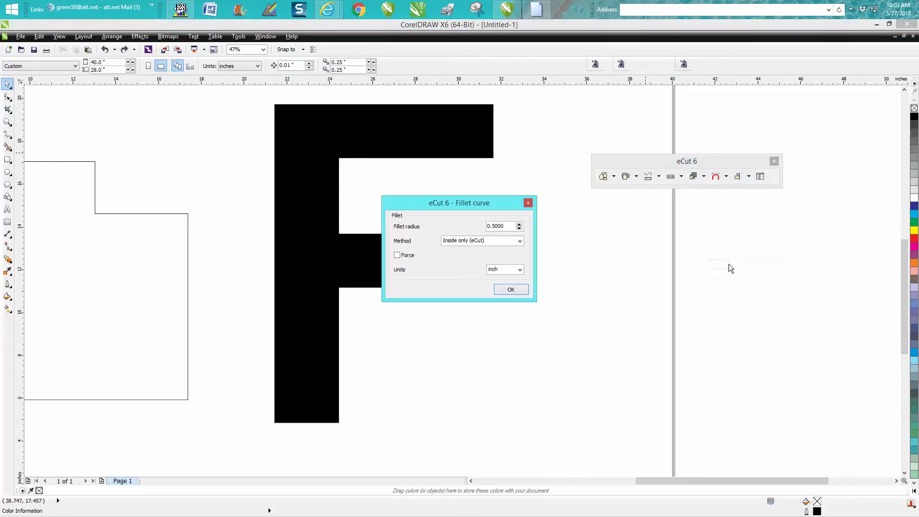
click(521, 241)
click(473, 279)
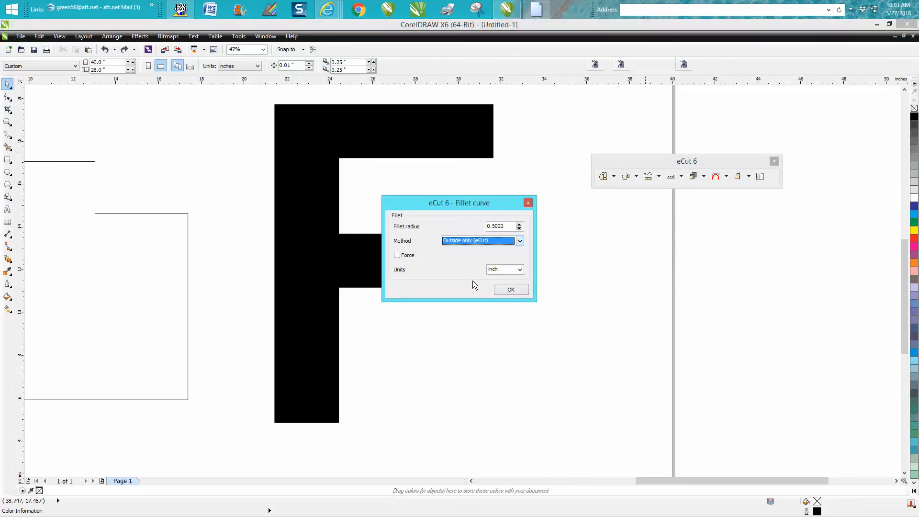
click(509, 290)
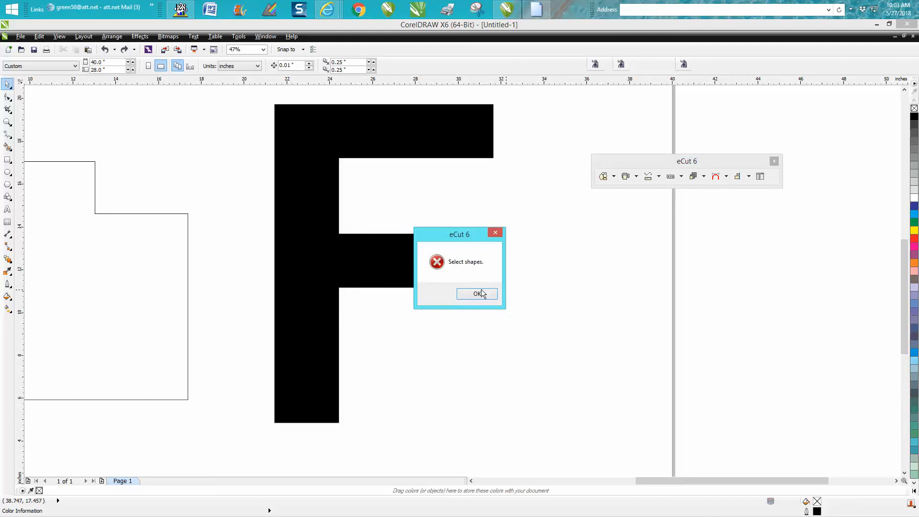
click(479, 294)
- Select the F and apply the Outside only 0.5 inch fillet to it
click(421, 155)
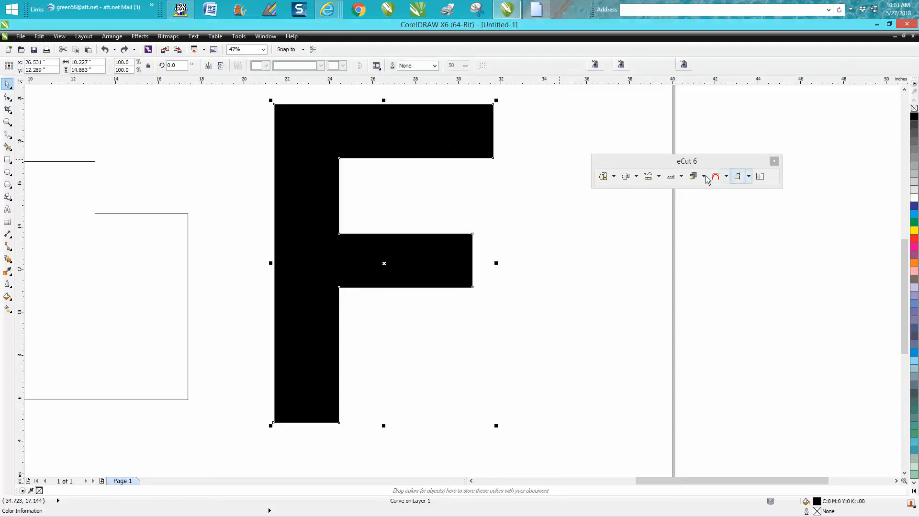
click(726, 177)
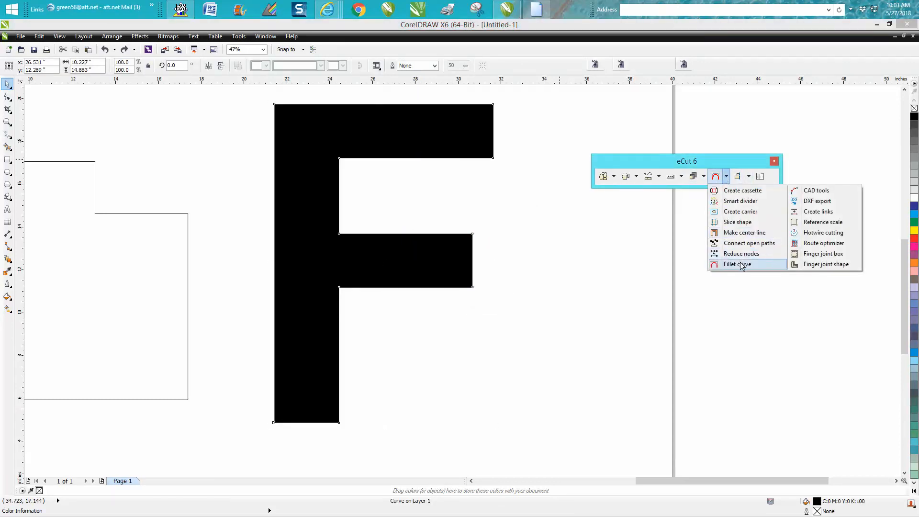
click(742, 266)
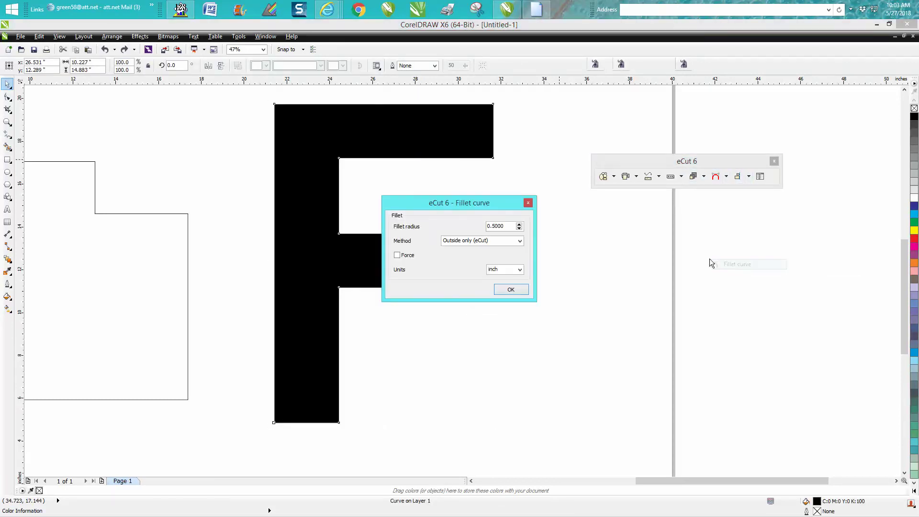
click(509, 290)
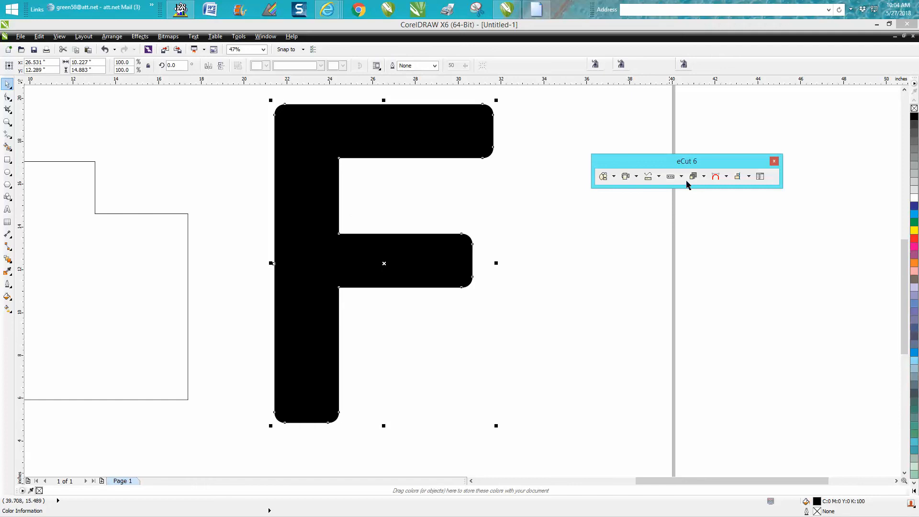
- Apply eCut Fillet curve with method All corners at 0.5 inch to the F
click(726, 177)
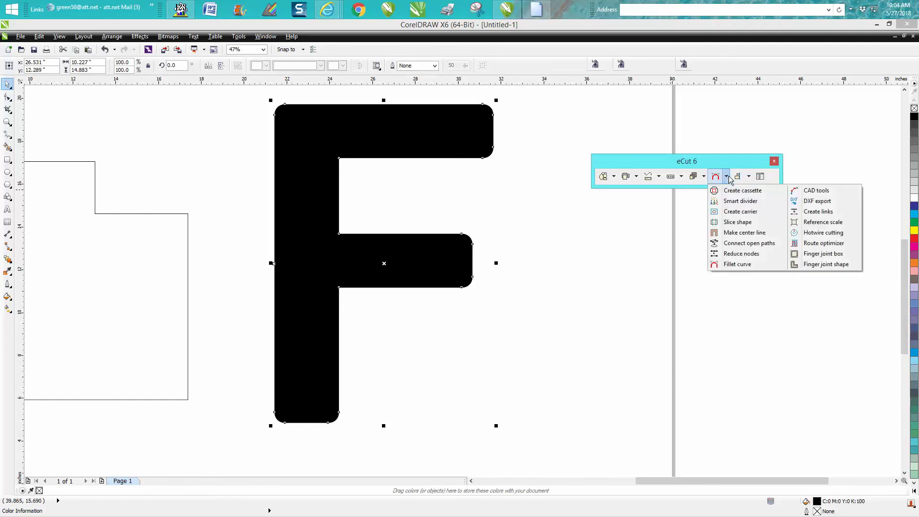
click(750, 267)
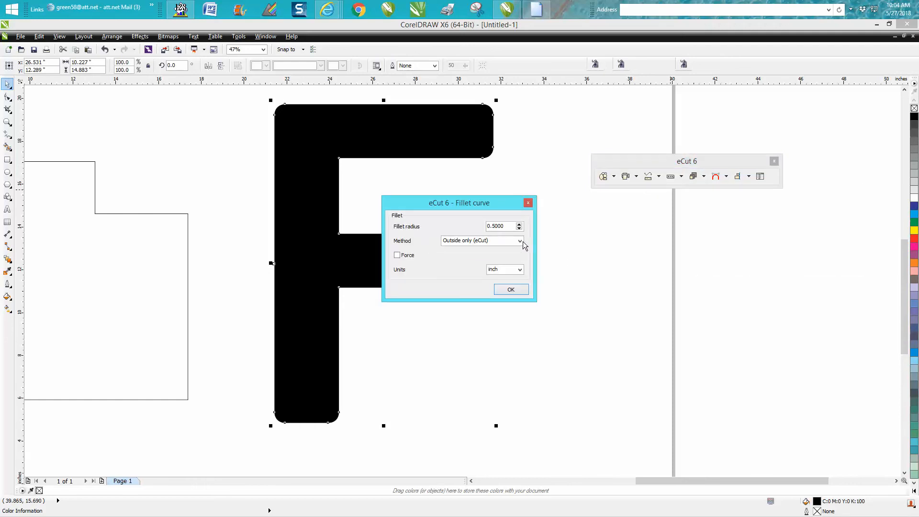
click(519, 241)
click(478, 248)
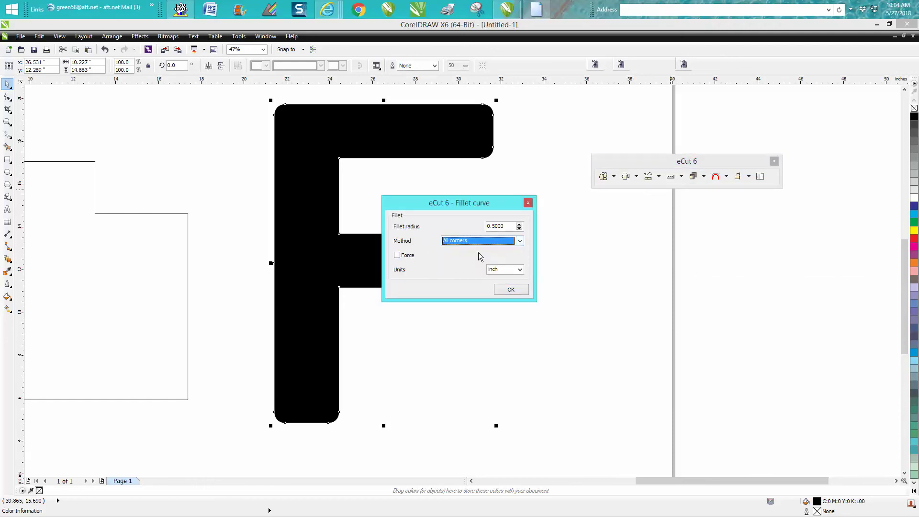
click(510, 289)
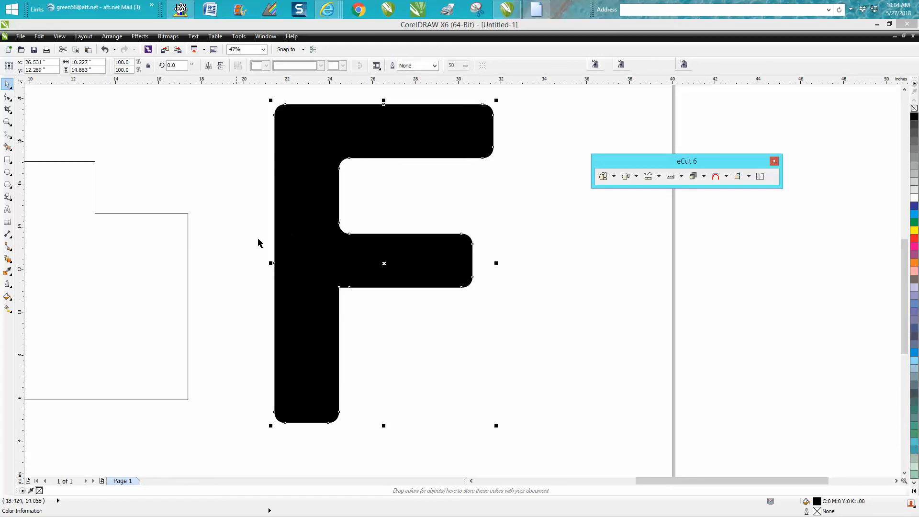
click(8, 122)
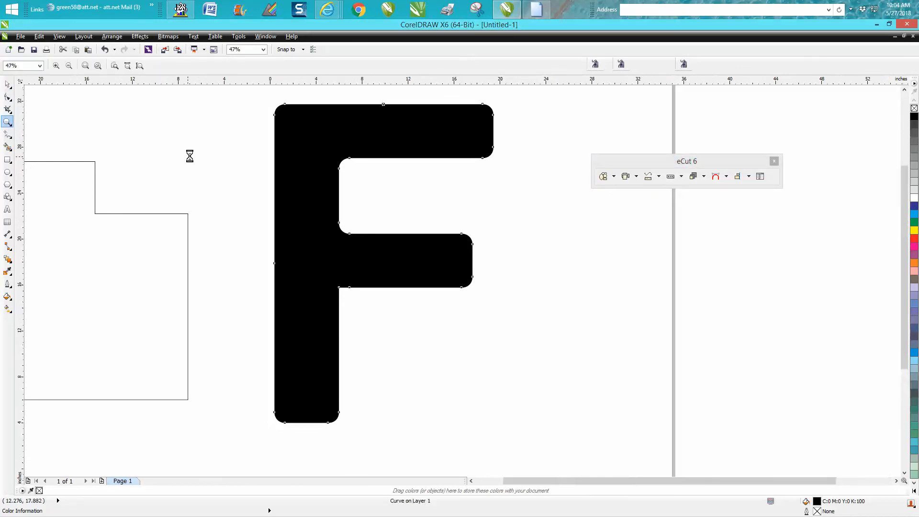
scroll(189, 156, down, 3)
- Zoom to both shapes and select the stepped outline
drag(227, 174, 295, 237)
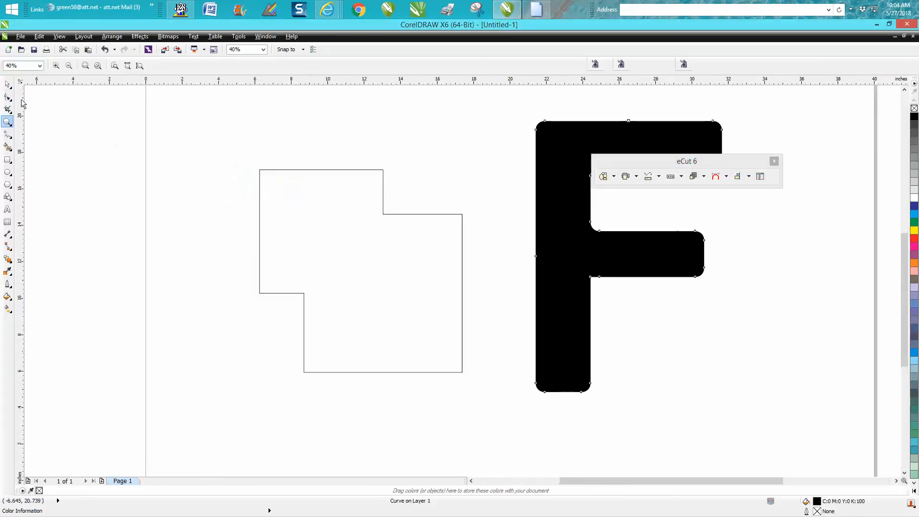
key(space)
click(329, 170)
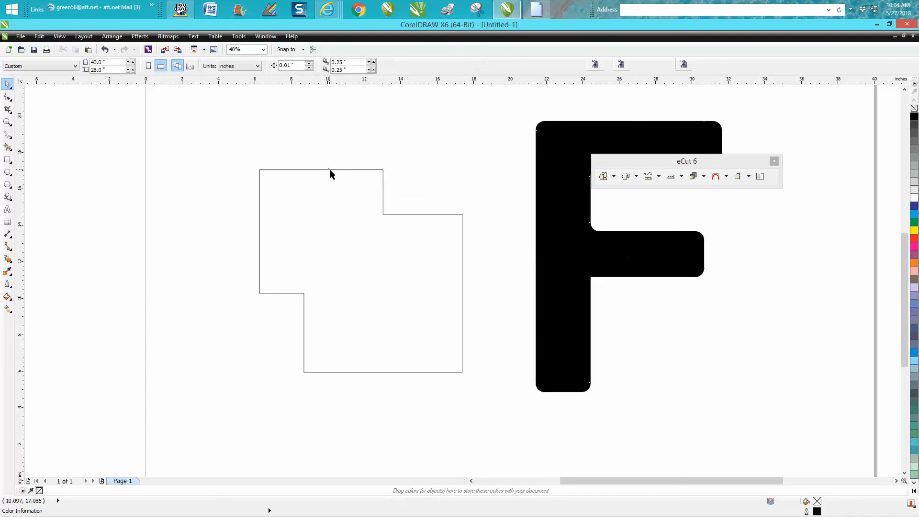
- Apply an Inside only 0.5 inch fillet to the stepped outline, then deselect it
click(726, 179)
click(737, 265)
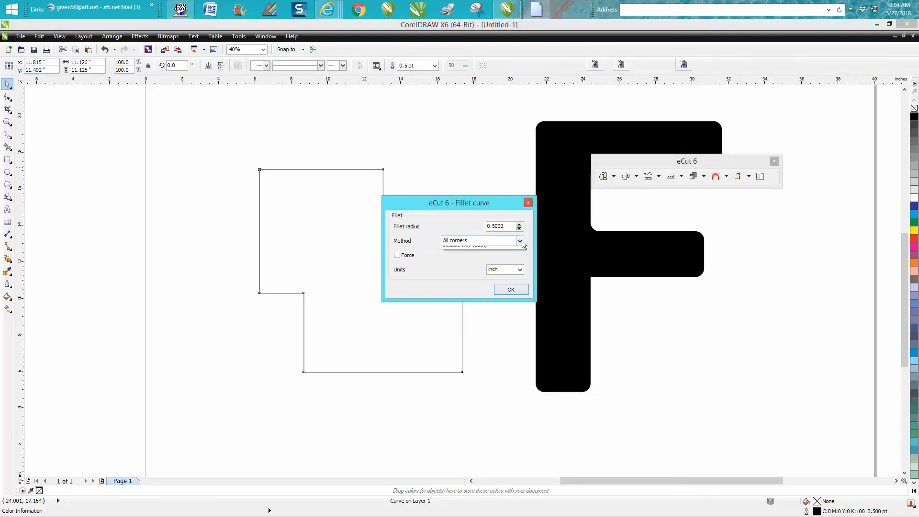
click(520, 241)
click(470, 275)
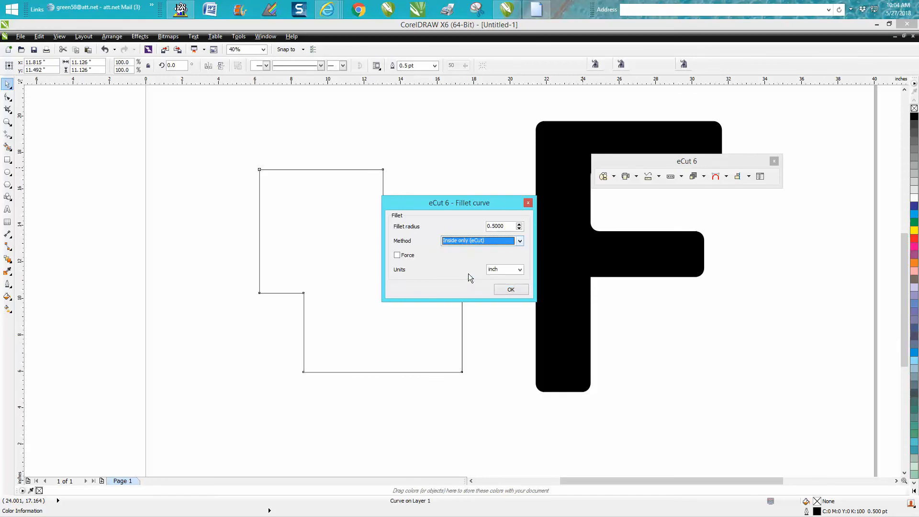
click(510, 290)
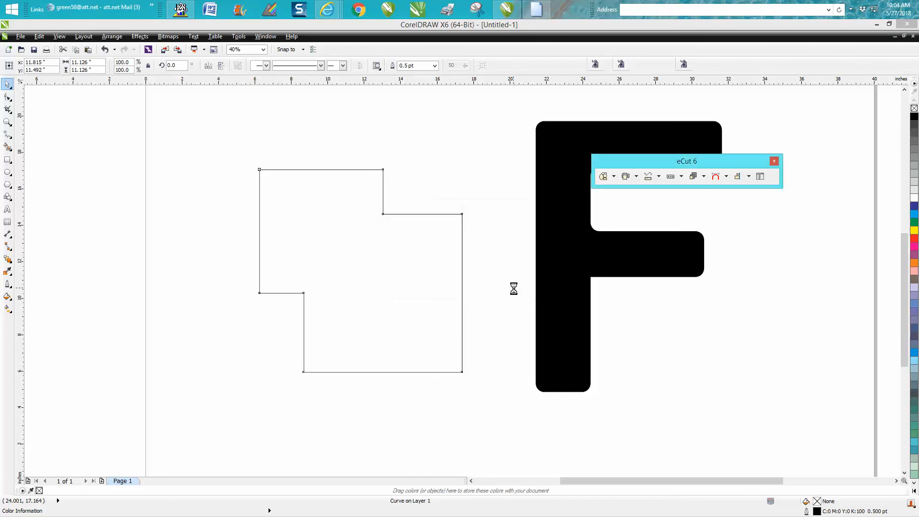
click(190, 176)
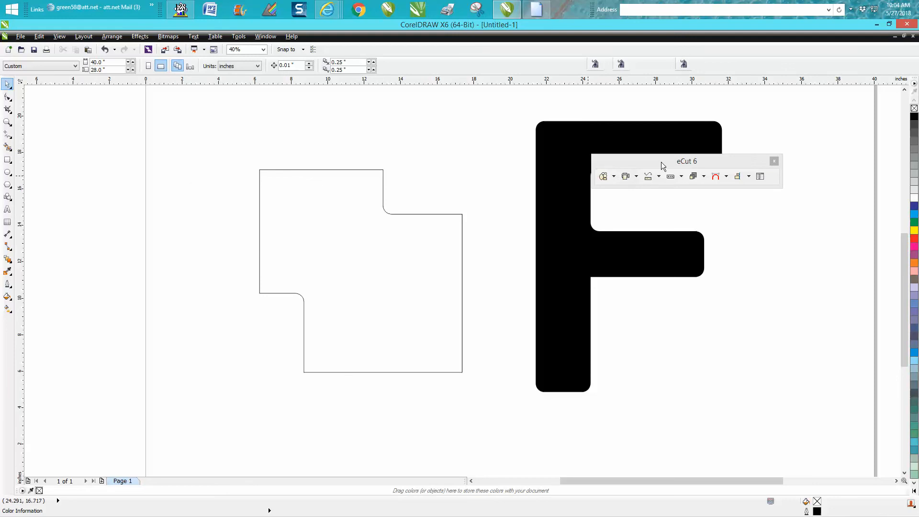
- Move the eCut toolbar aside and zoom to show the whole page with all shapes
mouse_move(661, 165)
mouse_down()
mouse_move(480, 152)
mouse_move(372, 128)
mouse_up()
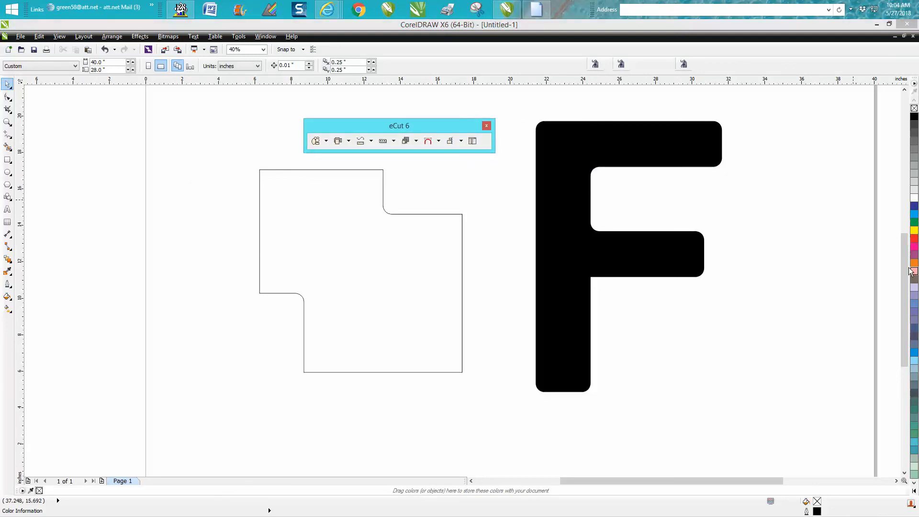
drag(904, 270, 897, 243)
scroll(833, 233, down, 5)
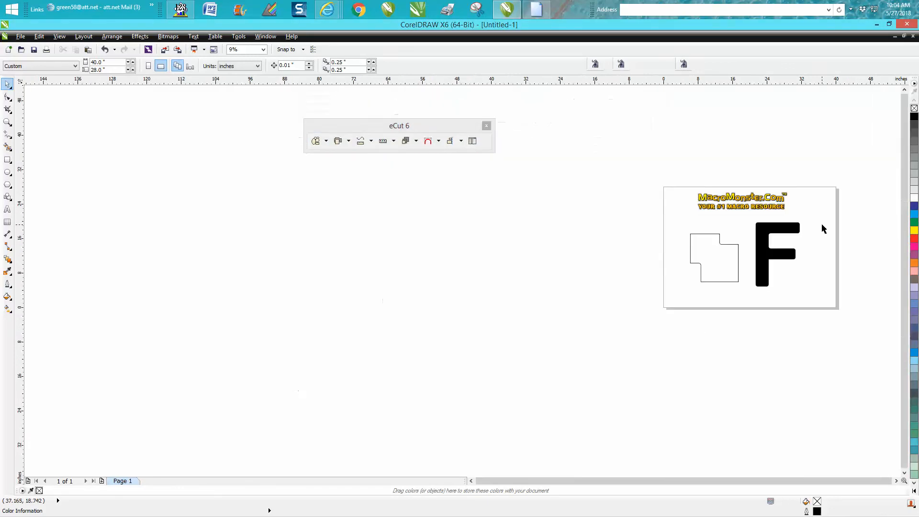
click(7, 122)
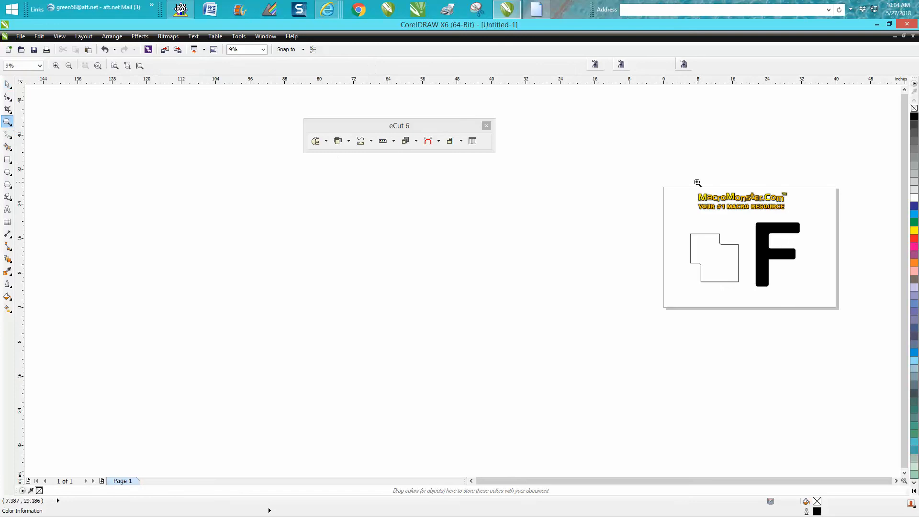
mouse_move(690, 182)
mouse_down()
mouse_move(754, 218)
mouse_move(838, 322)
mouse_up()
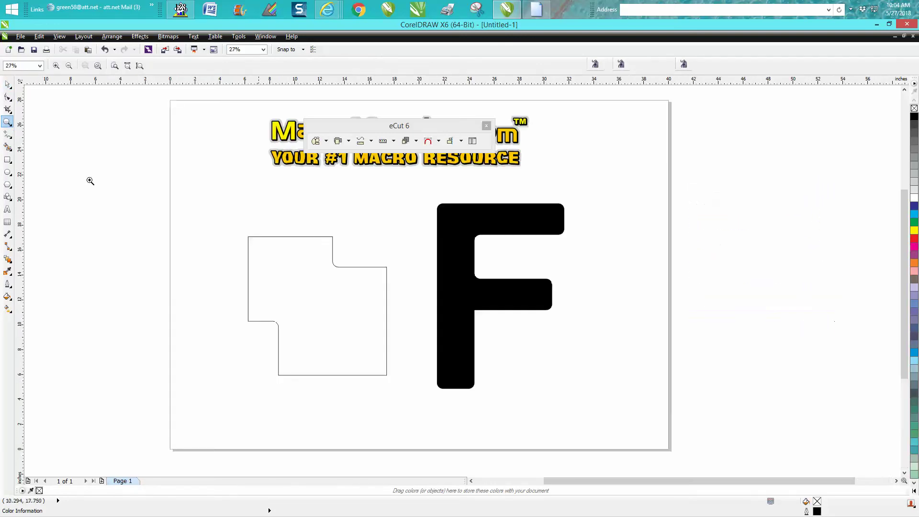
click(7, 87)
drag(403, 129, 689, 133)
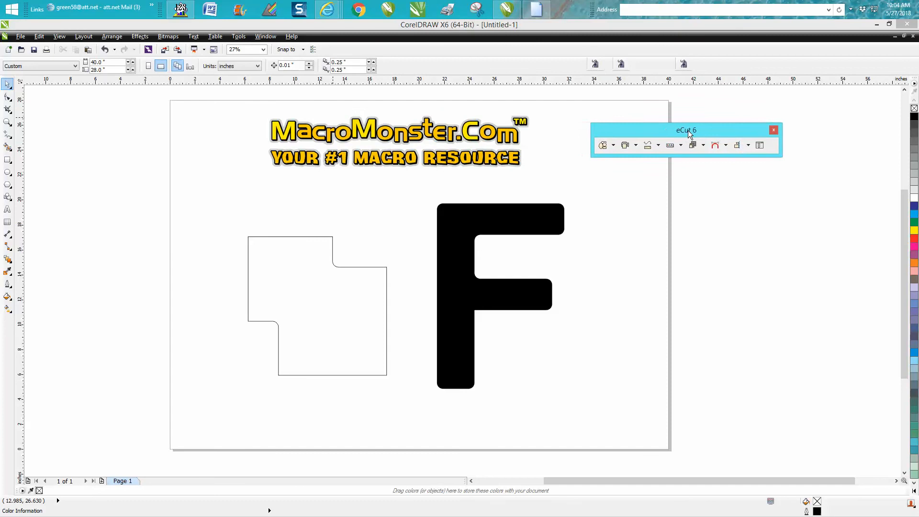